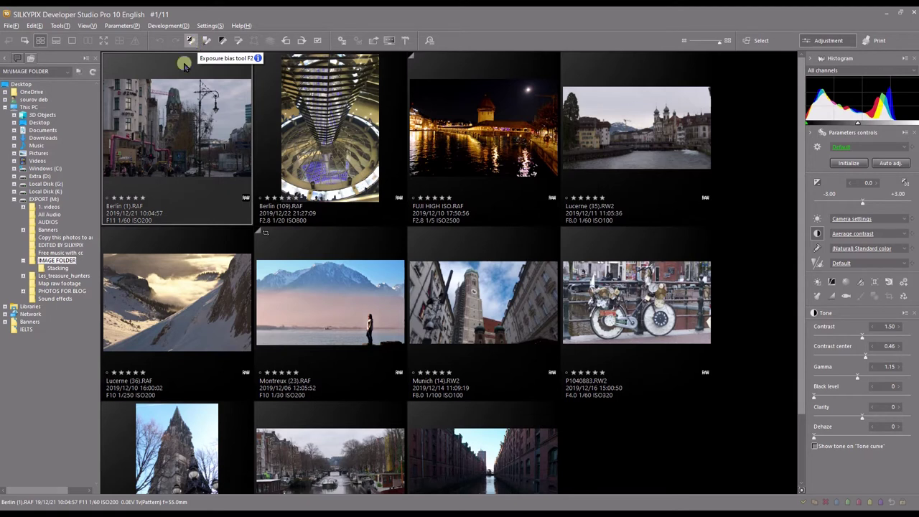
- Open Berlin (1).RAF, then view it in the thumbnail grid and filmstrip layouts
double_click(198, 163)
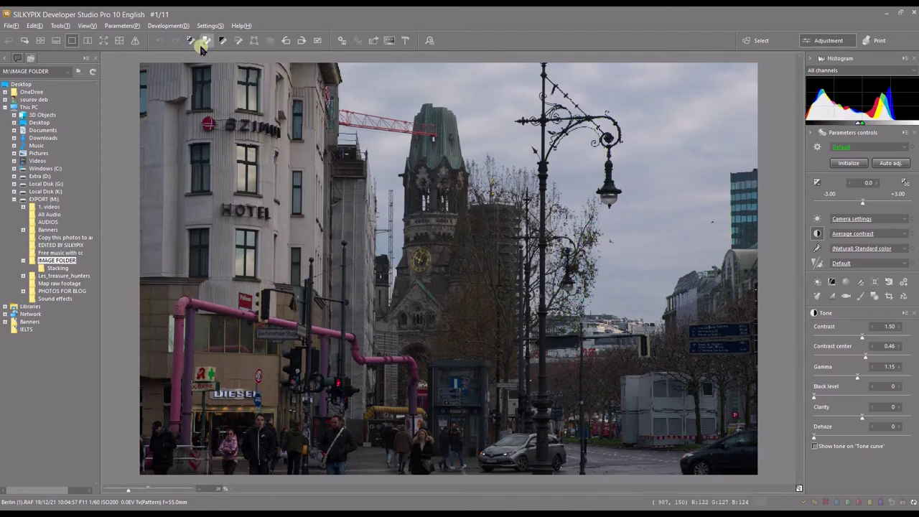
left_click(41, 41)
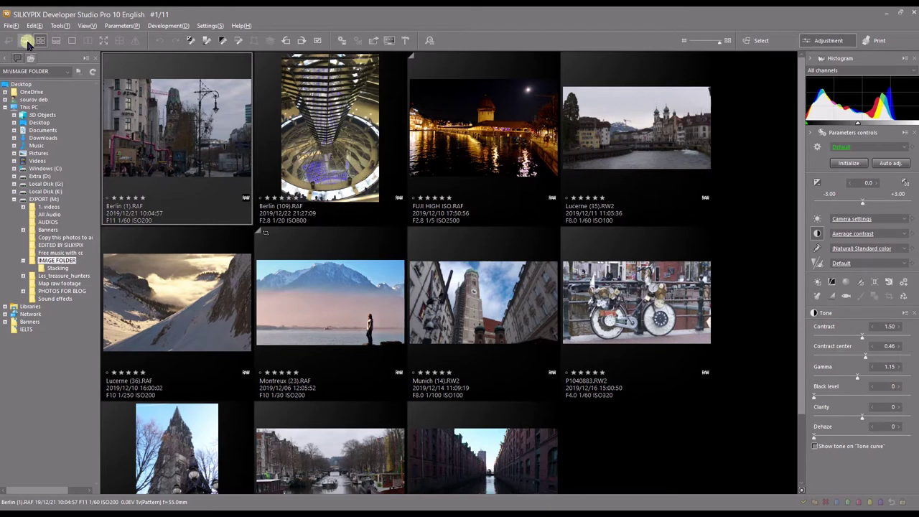
left_click(56, 40)
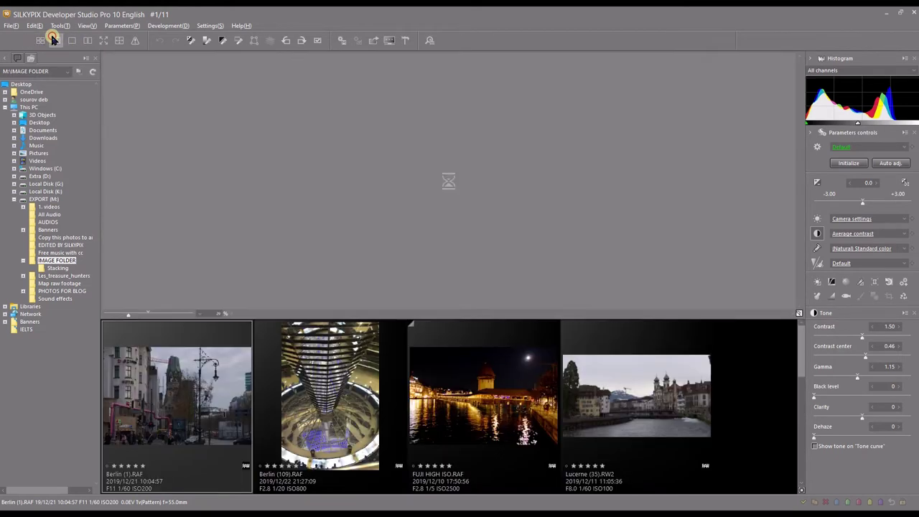
- Try the before/after comparison view with a reference image, ending in a single large preview
left_click(70, 41)
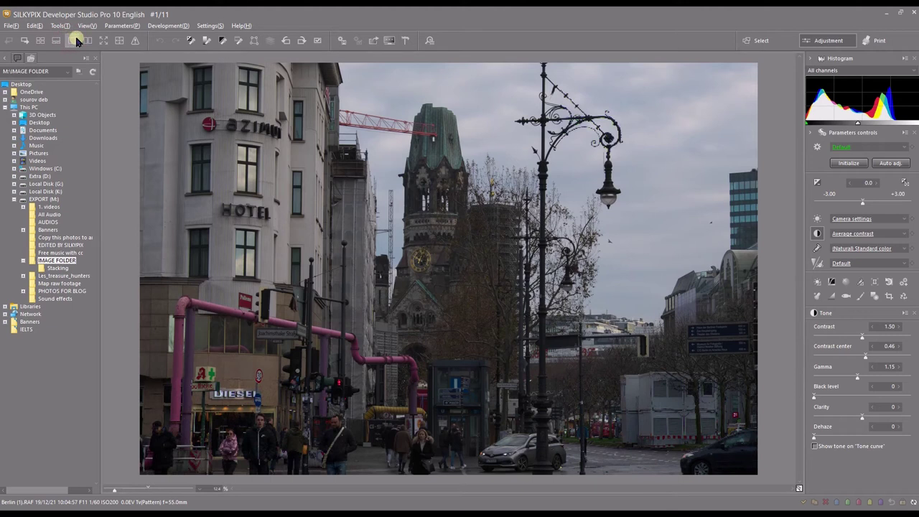
left_click(88, 41)
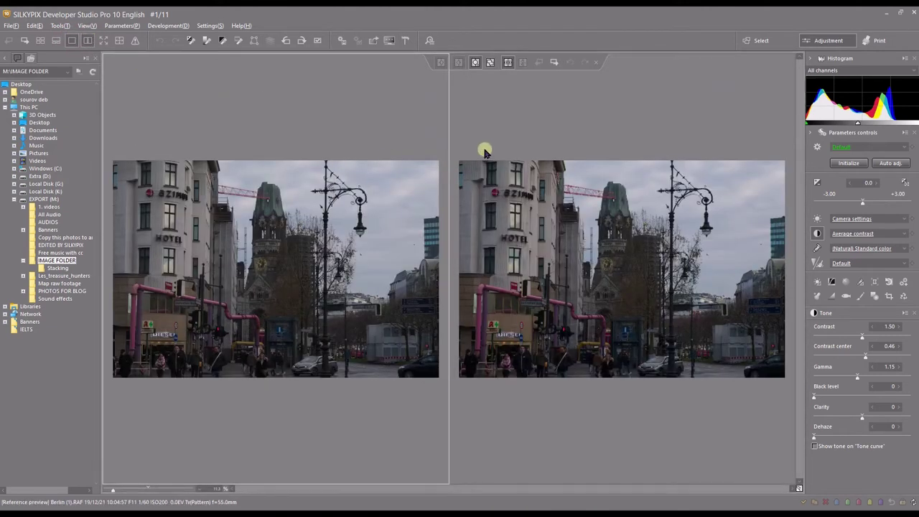
left_click(554, 61)
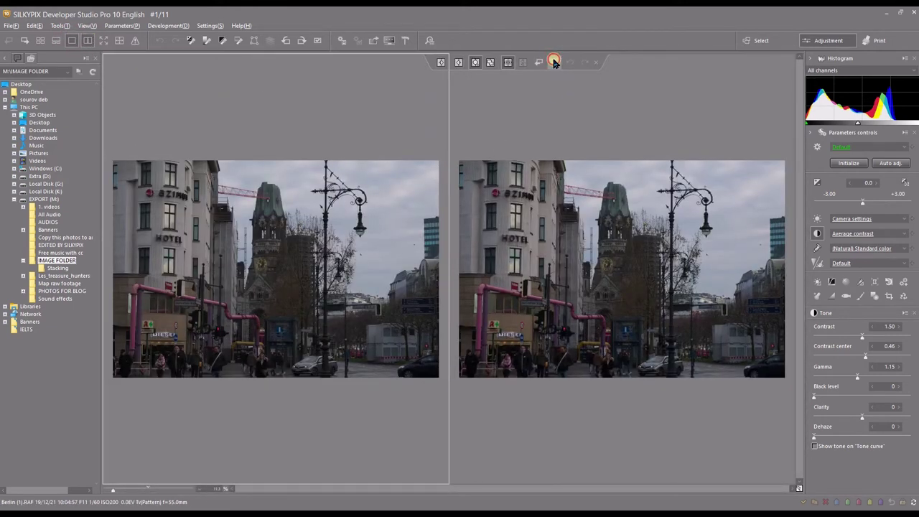
left_click(74, 41)
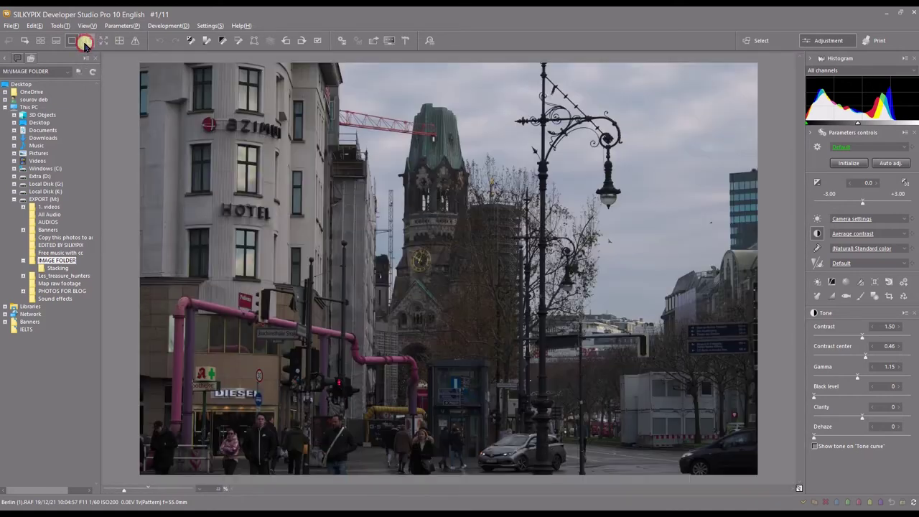
- Check the warning display and gray balance tool, then bring up the Develop dialog for Berlin (1).jpg as JPEG
left_click(135, 40)
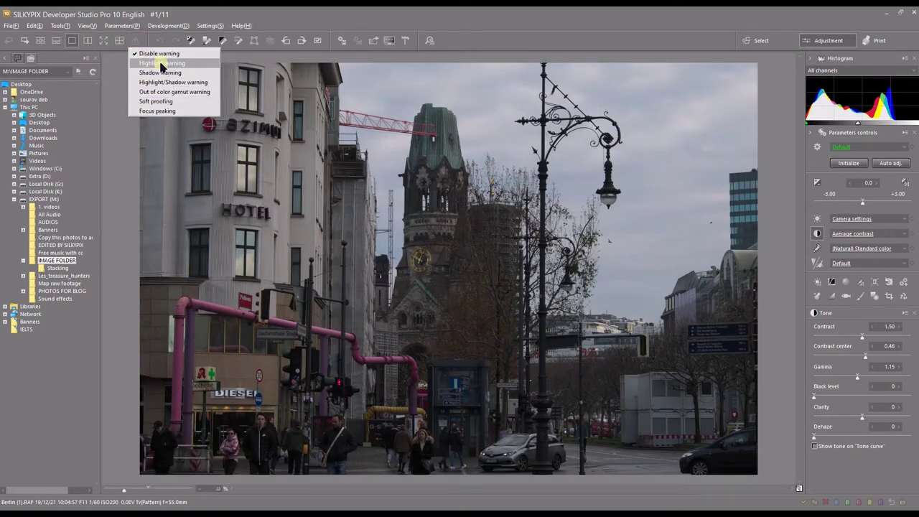
left_click(134, 42)
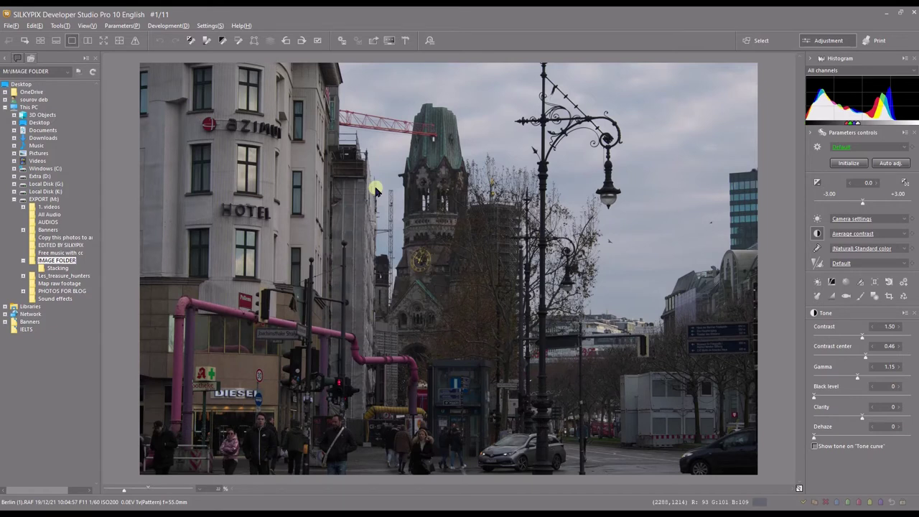
left_click(206, 40)
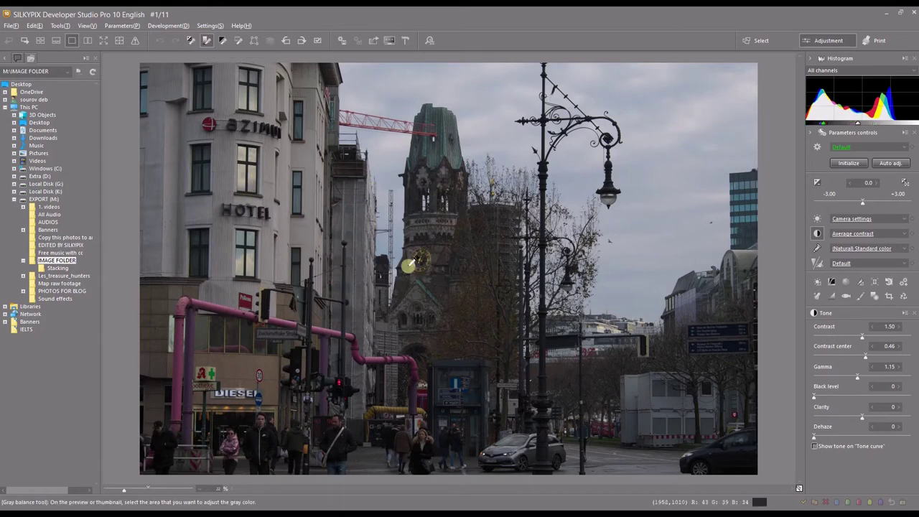
left_click(206, 42)
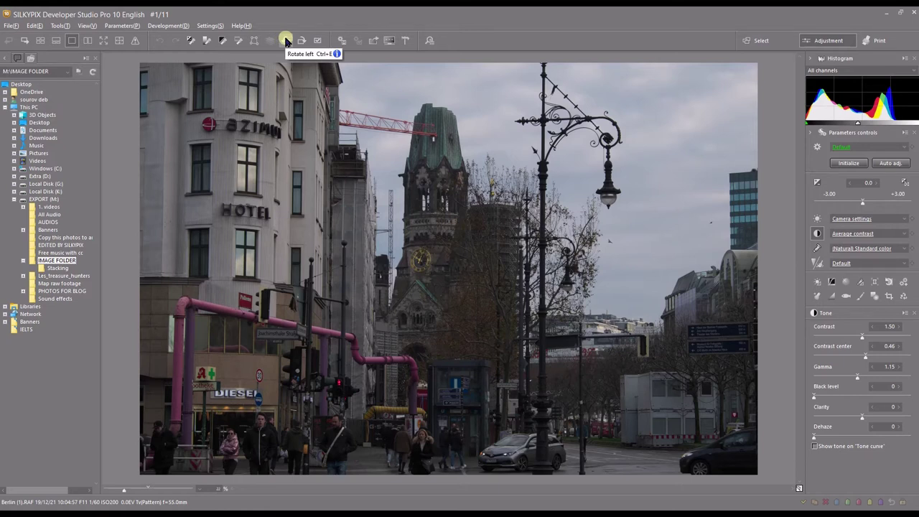
left_click(339, 40)
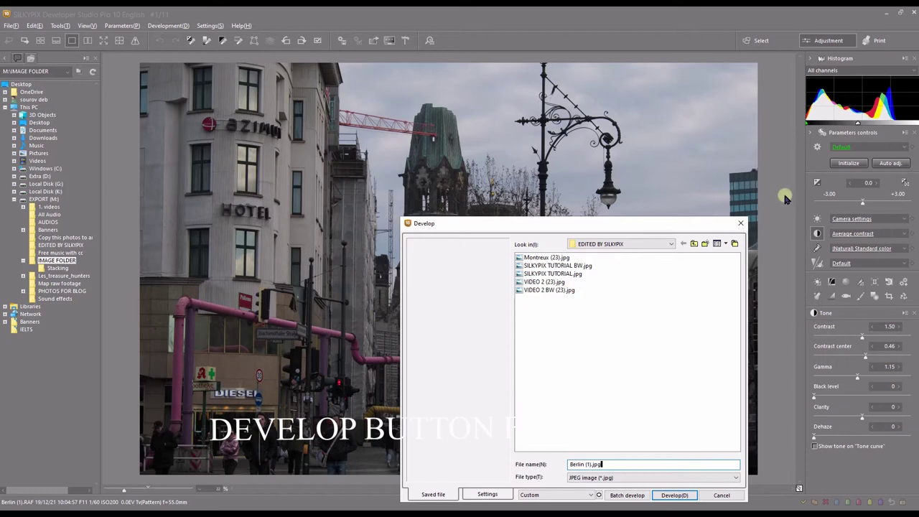
- Dismiss the Develop dialog without saving, back to the Berlin (1).RAF preview
left_click(741, 223)
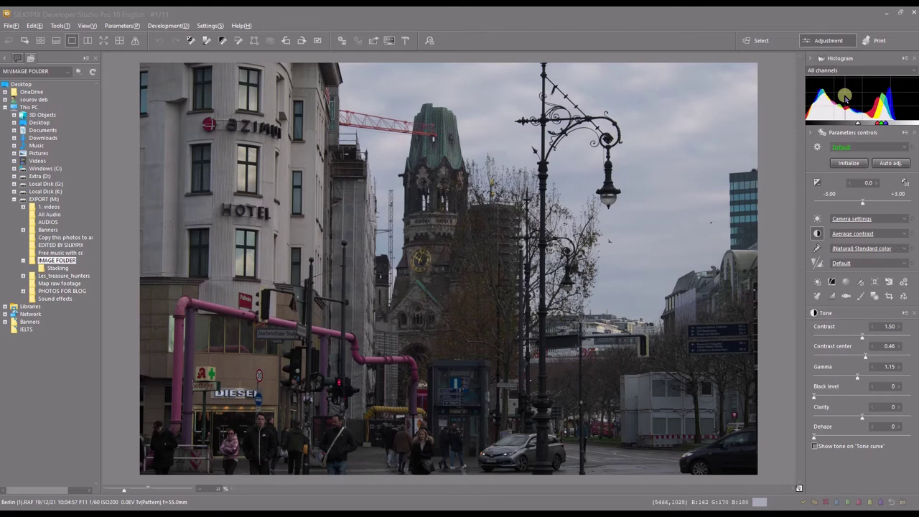
left_click(816, 148)
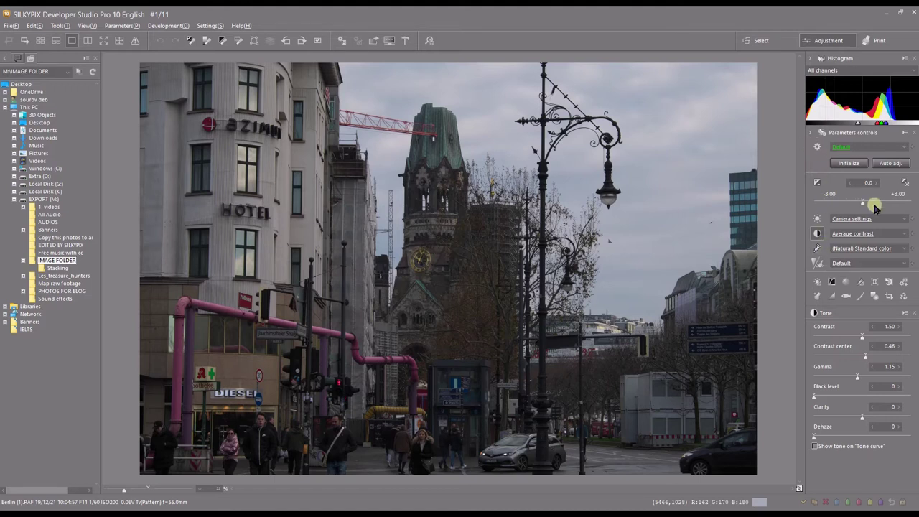
left_click(855, 147)
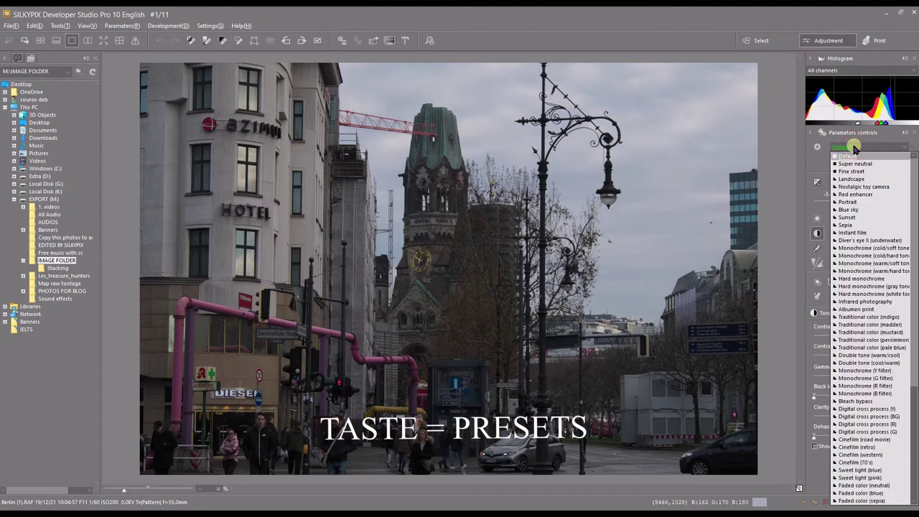
left_click(854, 147)
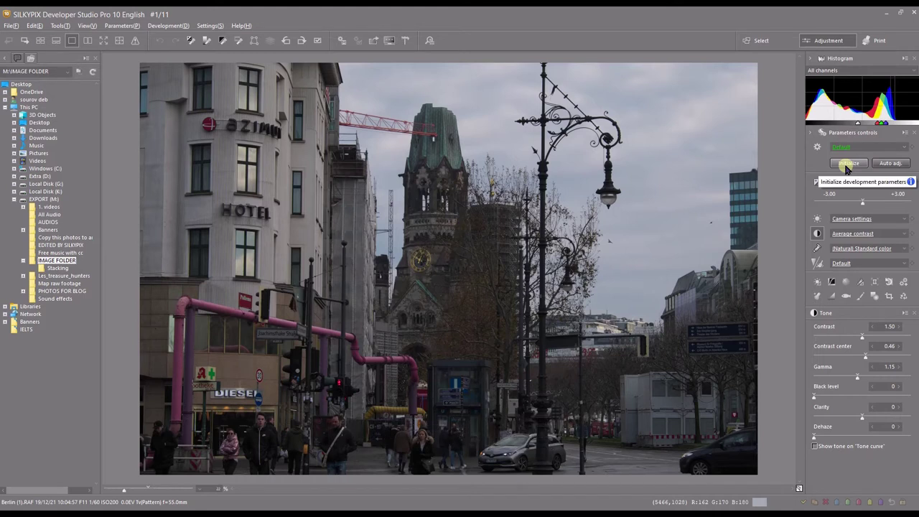
- After a reset, set exposure to +0.80 and compare it with the default-parameter rendering
left_click(876, 203)
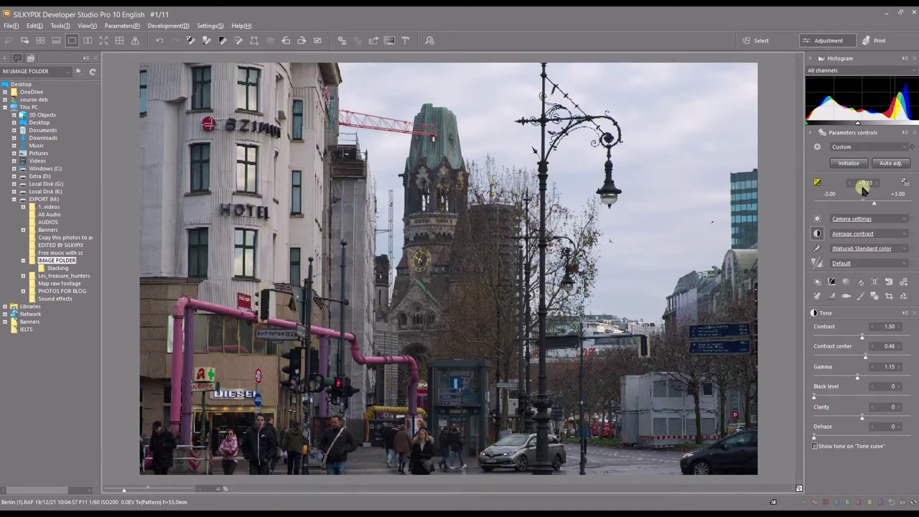
left_click(852, 163)
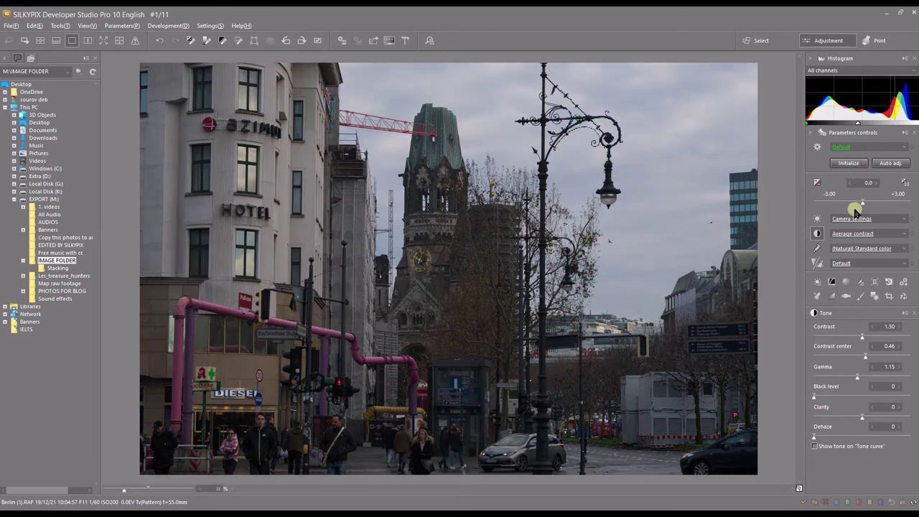
left_click(876, 204)
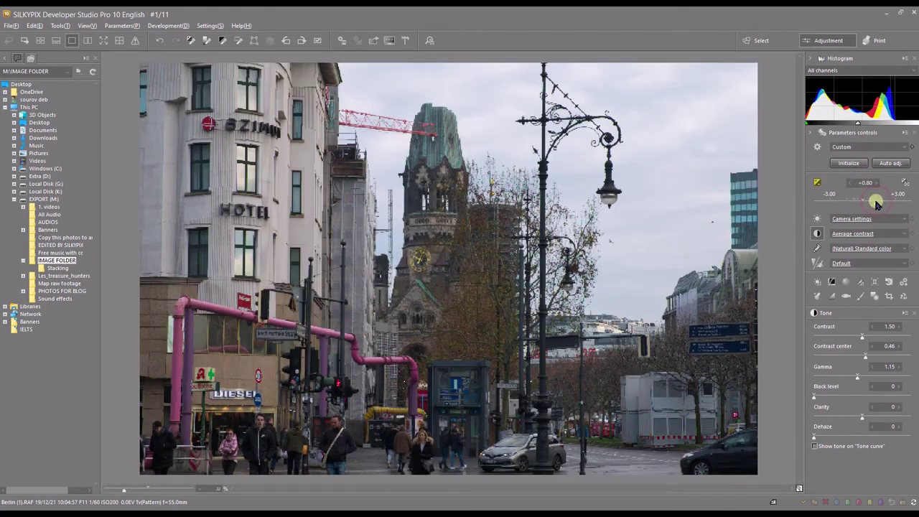
left_click(799, 491)
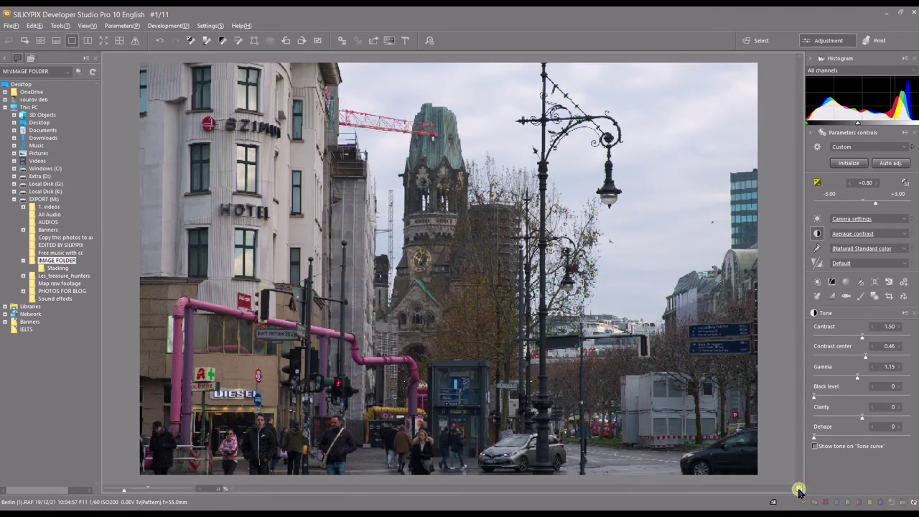
left_click(799, 491)
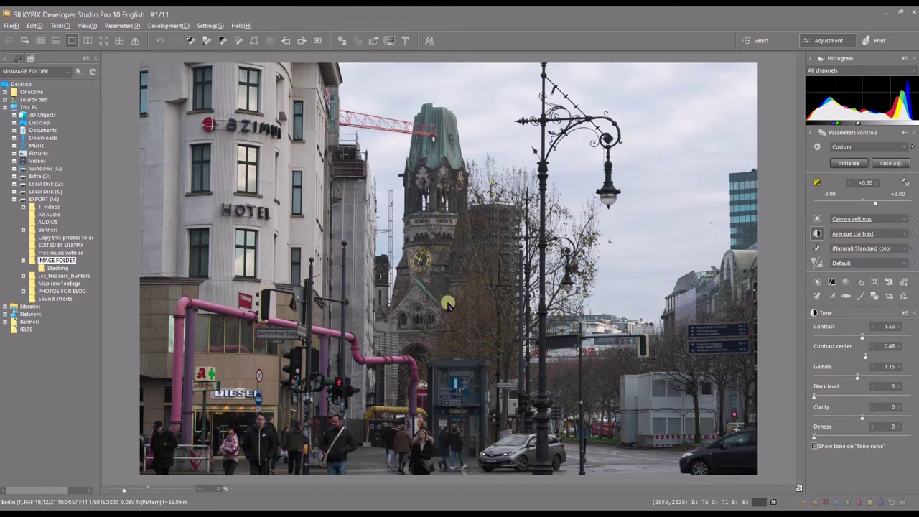
- Reset parameters to Default, try an automatic adjustment, then reset to Default again with 0.0 exposure
left_click(862, 162)
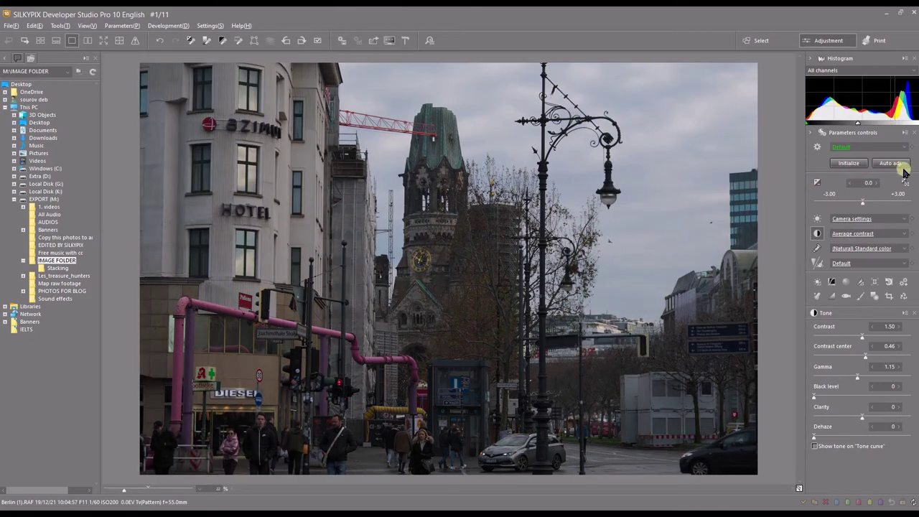
left_click(894, 163)
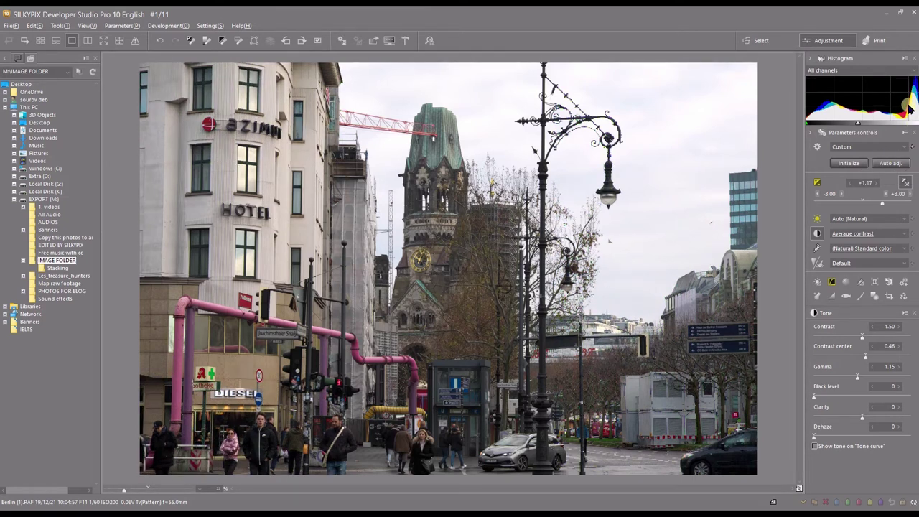
left_click(844, 163)
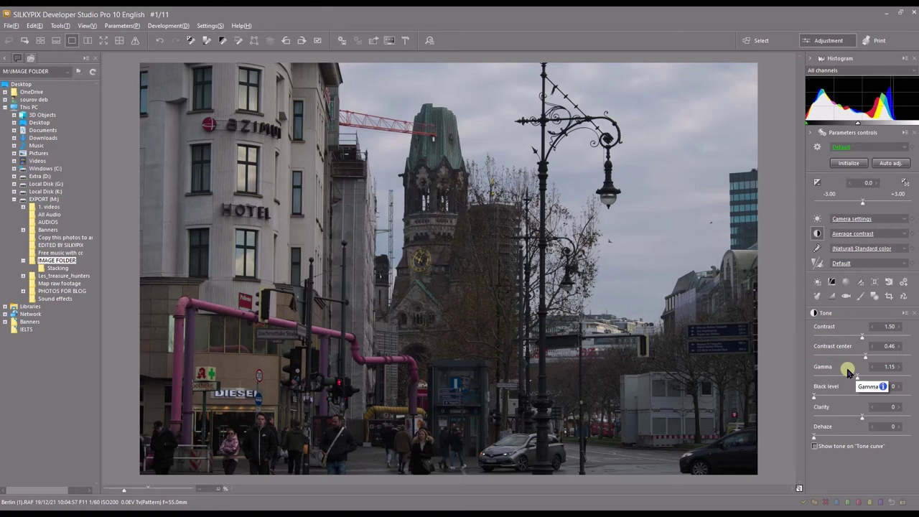
- Set the Color profile to FILM SIMULATION with Velvia/VIVID color representation
left_click(820, 249)
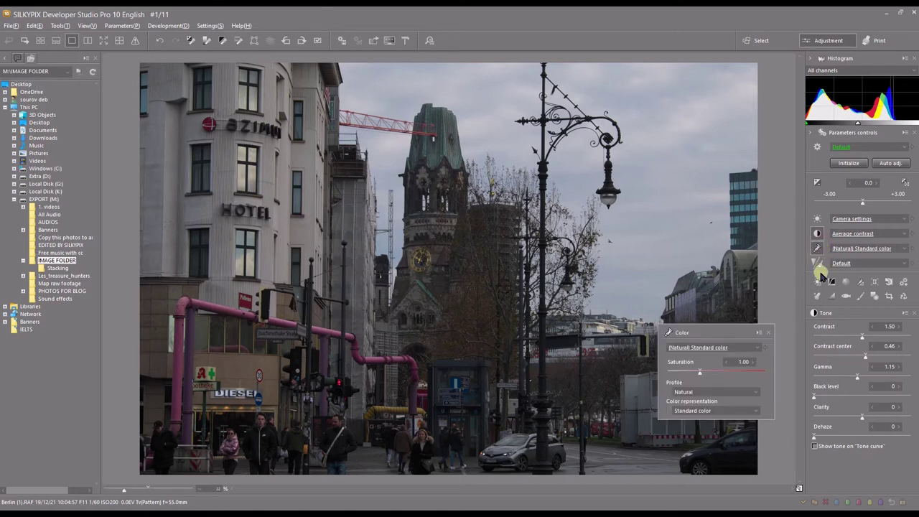
left_click(713, 395)
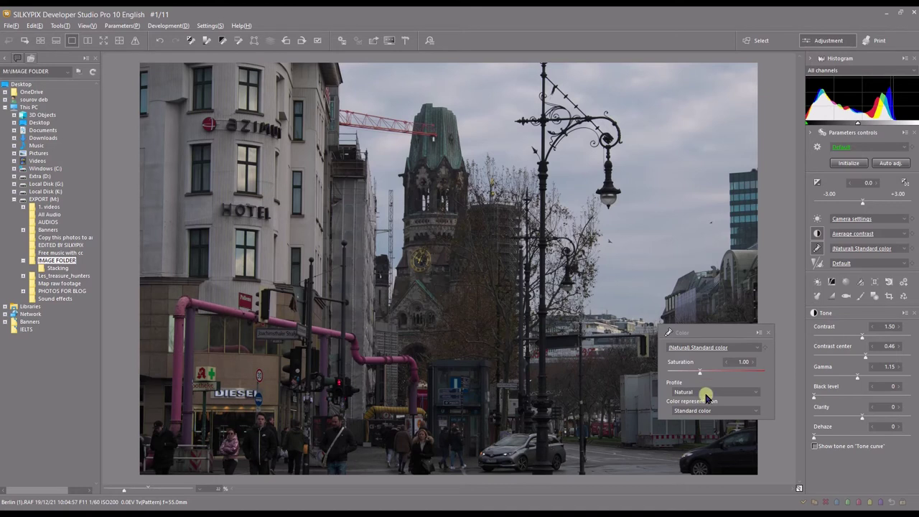
left_click(710, 392)
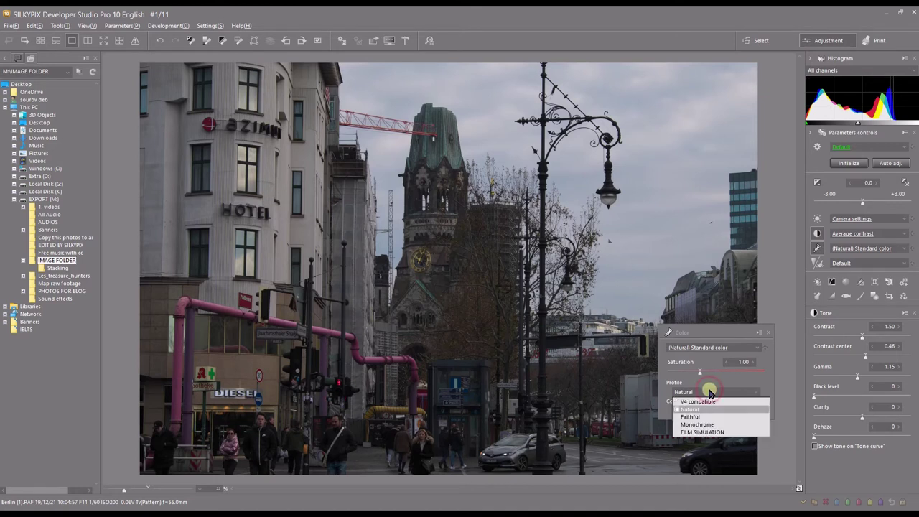
left_click(693, 433)
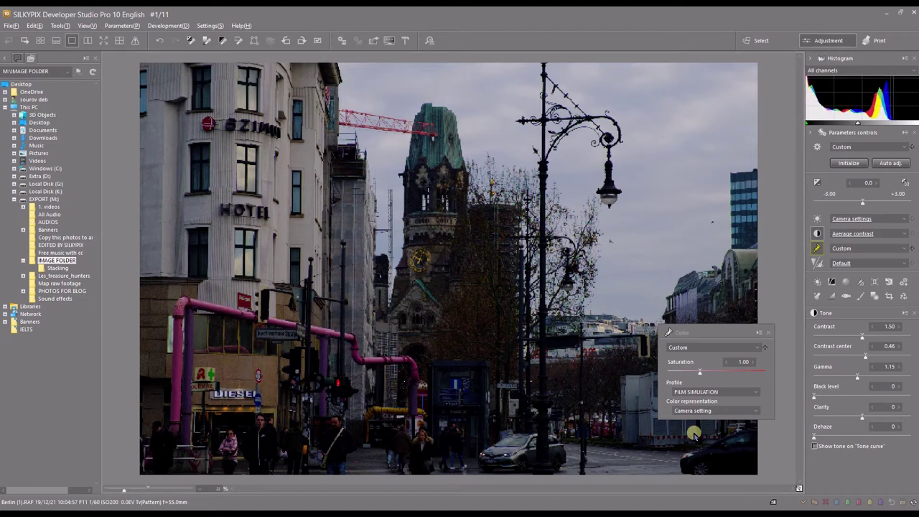
left_click(711, 411)
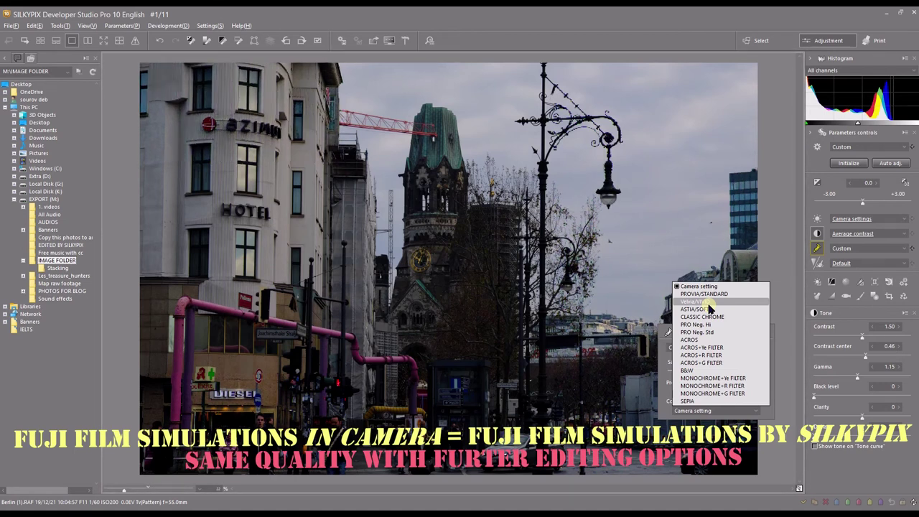
left_click(709, 303)
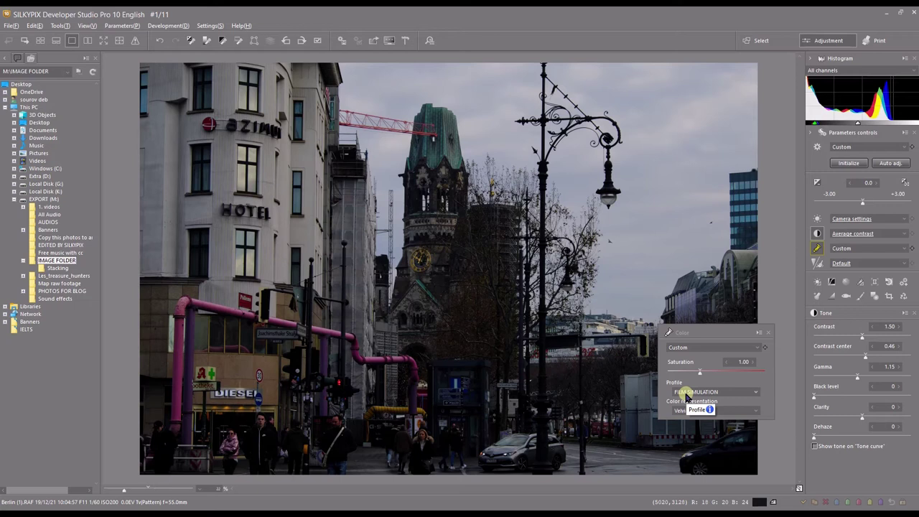
left_click(686, 394)
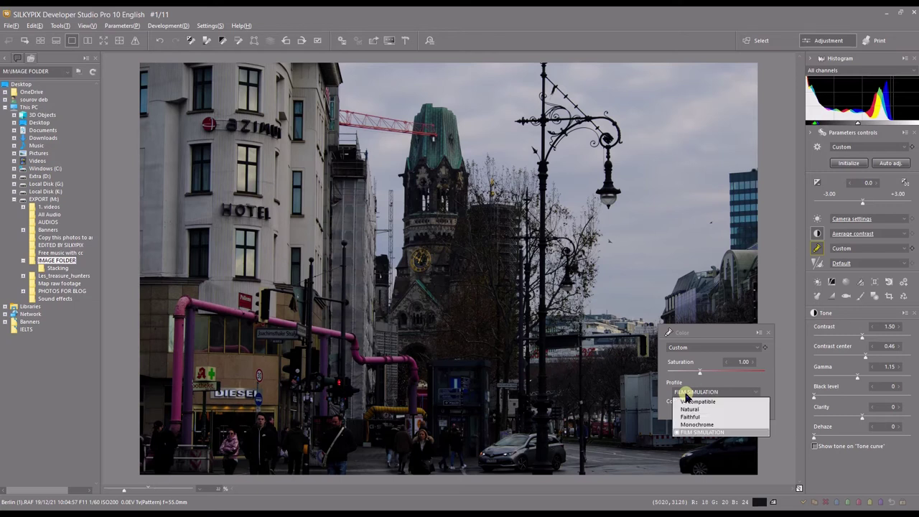
- Keep FILM SIMULATION and raise exposure stepwise from 0.0 through +0.60 and +0.80 to +1.0
left_click(878, 185)
left_click(877, 185)
left_click(876, 185)
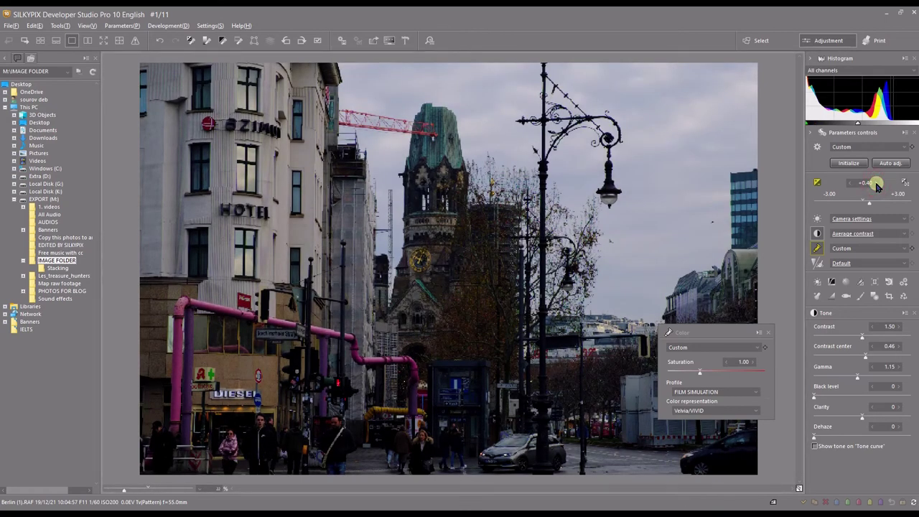
left_click(876, 185)
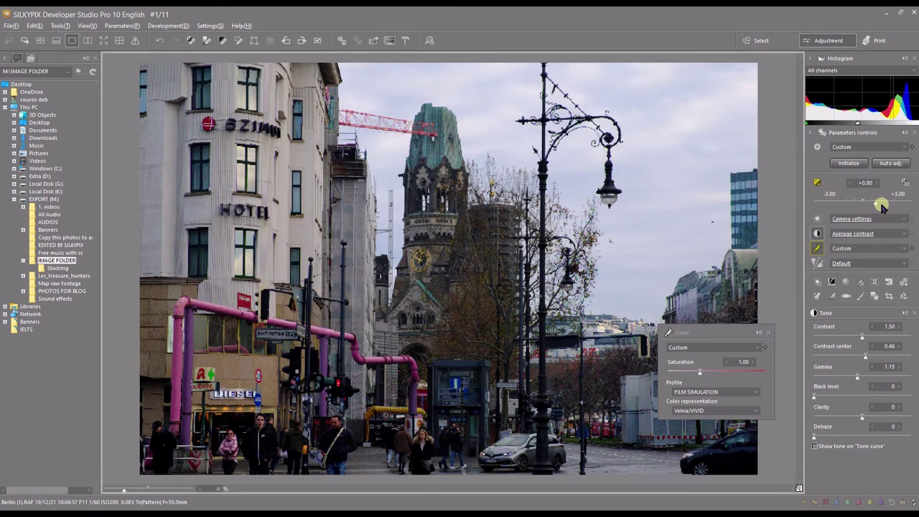
left_click(880, 205)
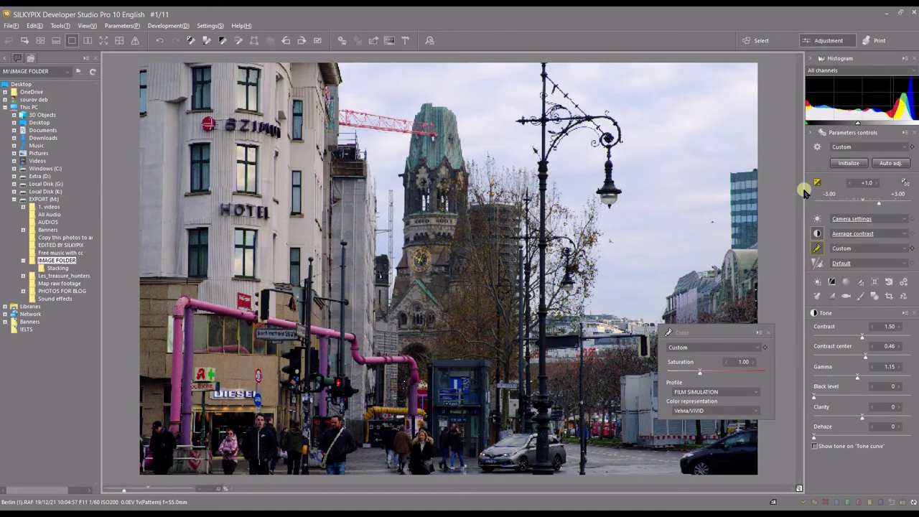
- Swap the Color panel for white balance, showing 5928K and colour deflection 2
left_click(767, 333)
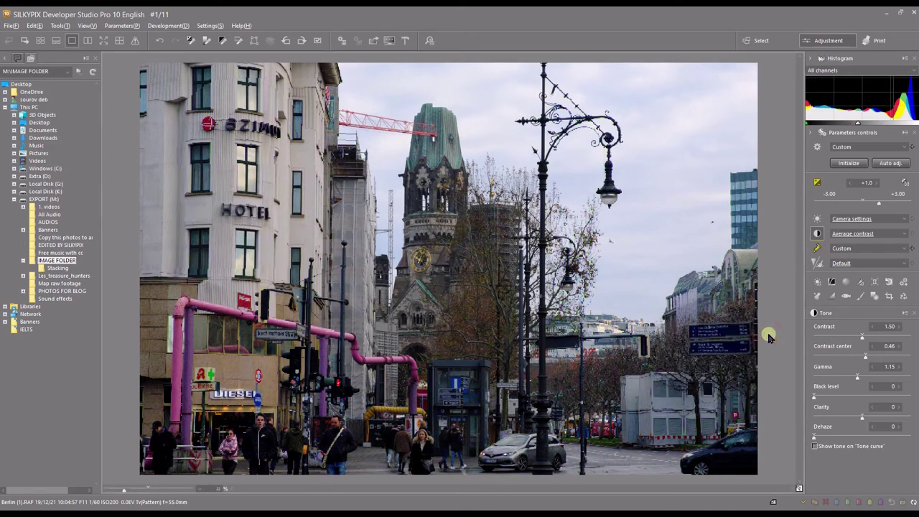
left_click(819, 217)
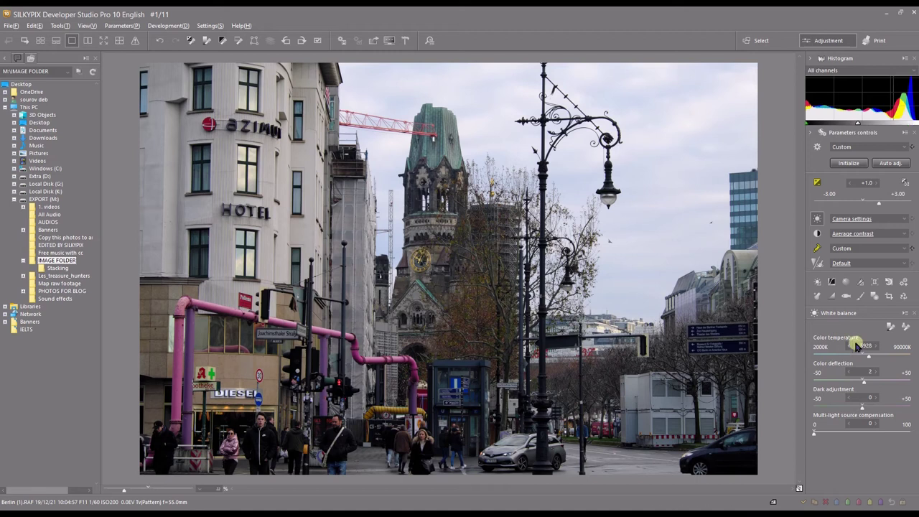
left_click(846, 296)
- Activate the Fine color controller and select the teal (cyan) wedge on its colour wheel
left_click(860, 285)
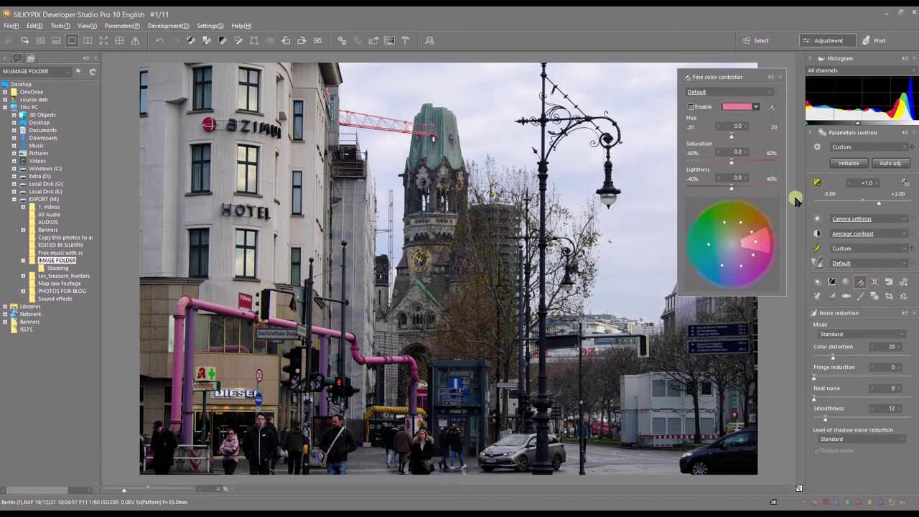
left_click(719, 79)
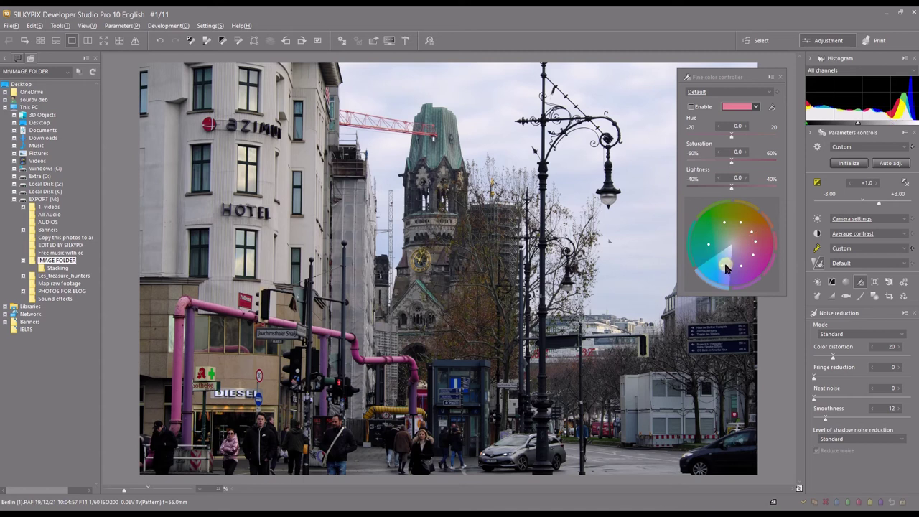
left_click(698, 249)
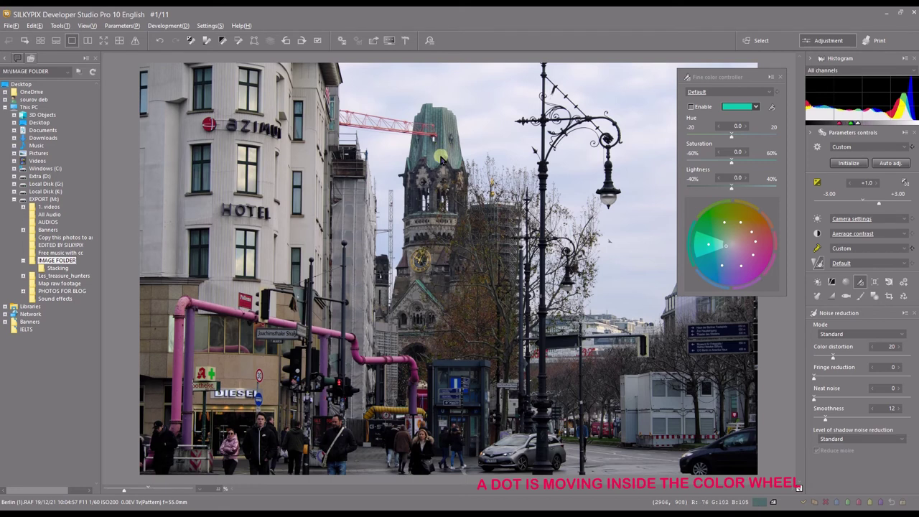
- Shift teal hue to -16 and +19 while zoomed to 100% on the spire, then reset to 0.0
left_click(695, 135)
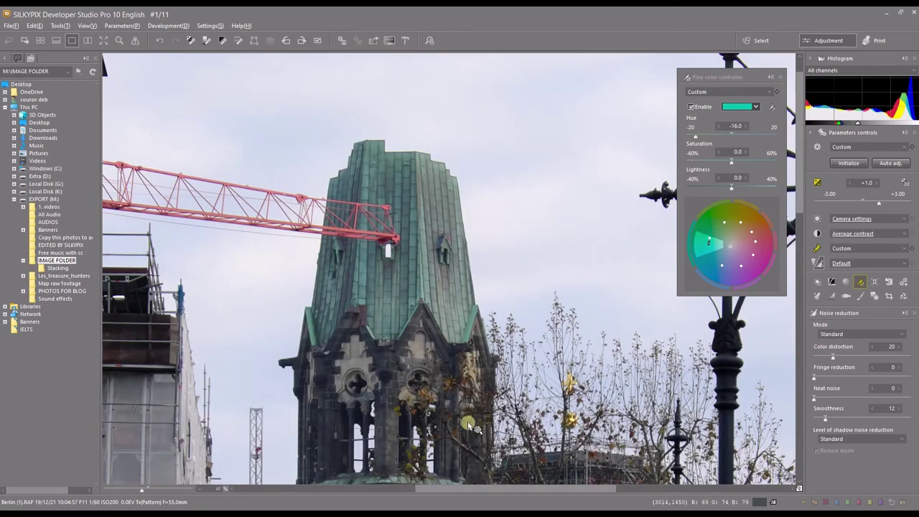
left_click(434, 145)
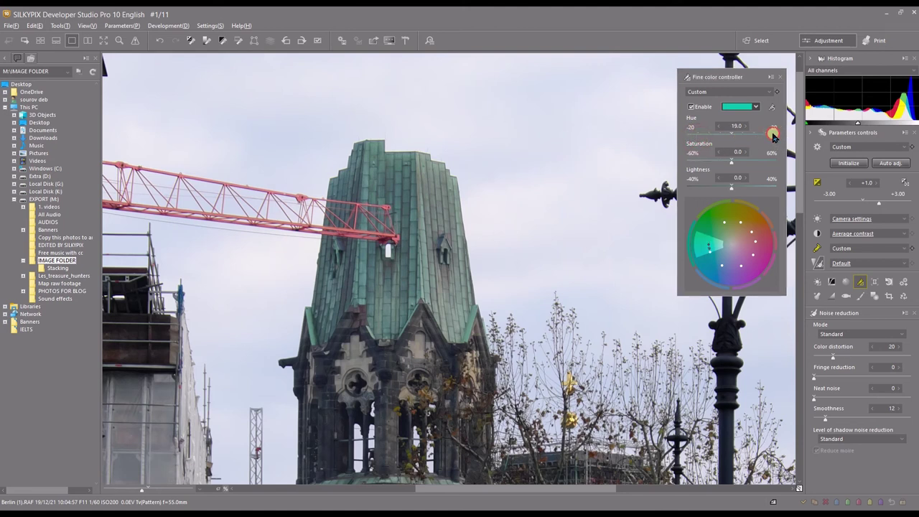
left_click(416, 235)
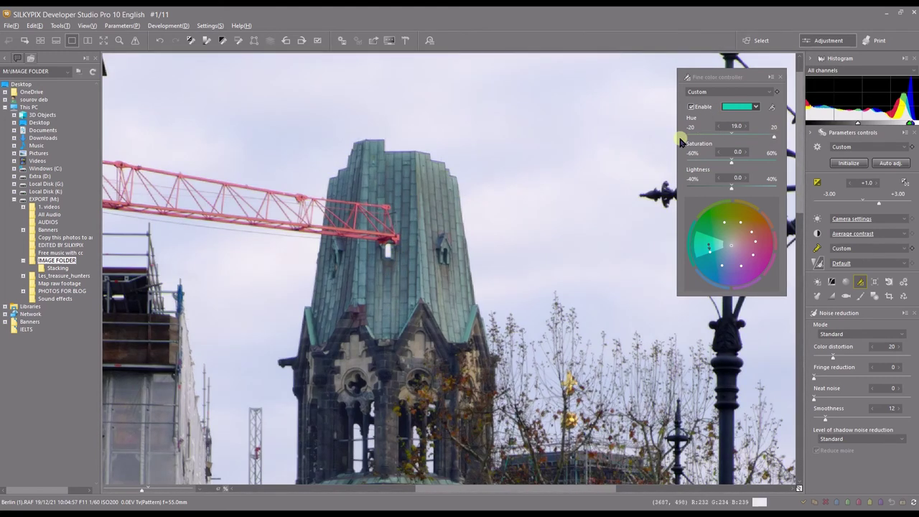
double_click(733, 137)
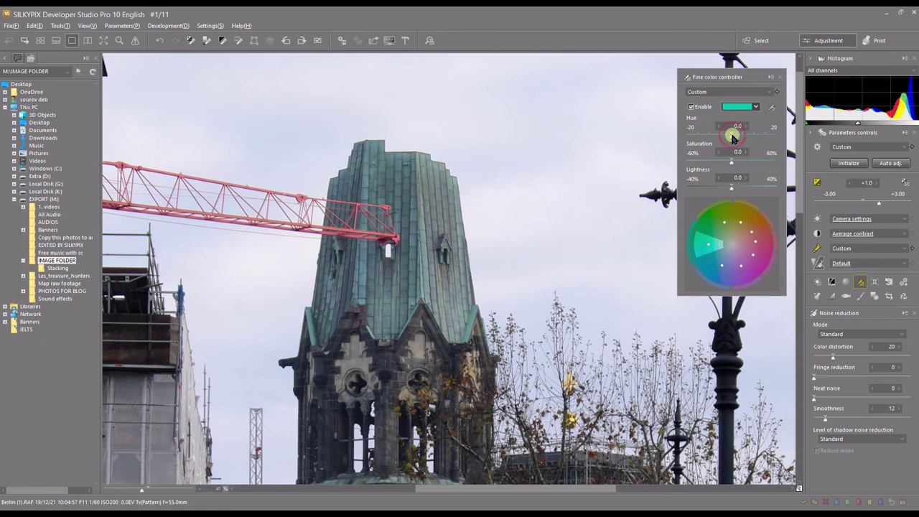
left_click(715, 80)
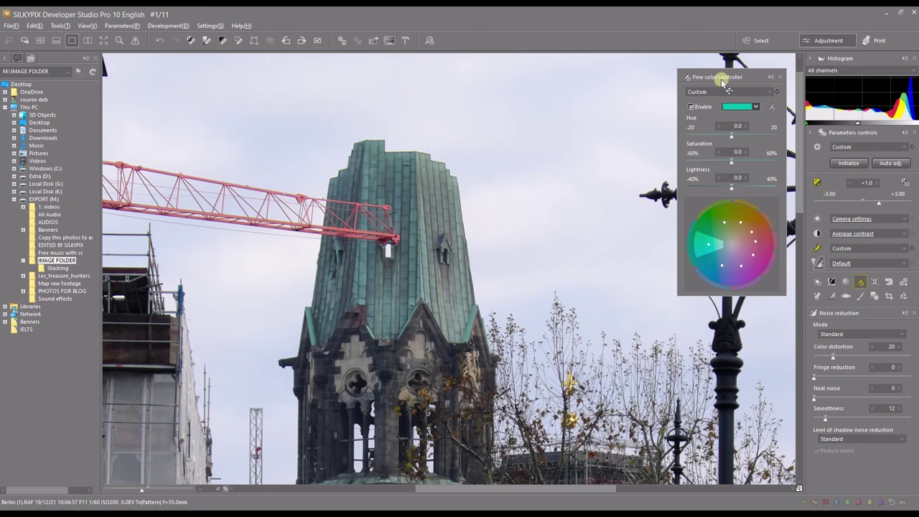
- Close the Fine color controller, keeping the teal spire colour unchanged
left_click(778, 77)
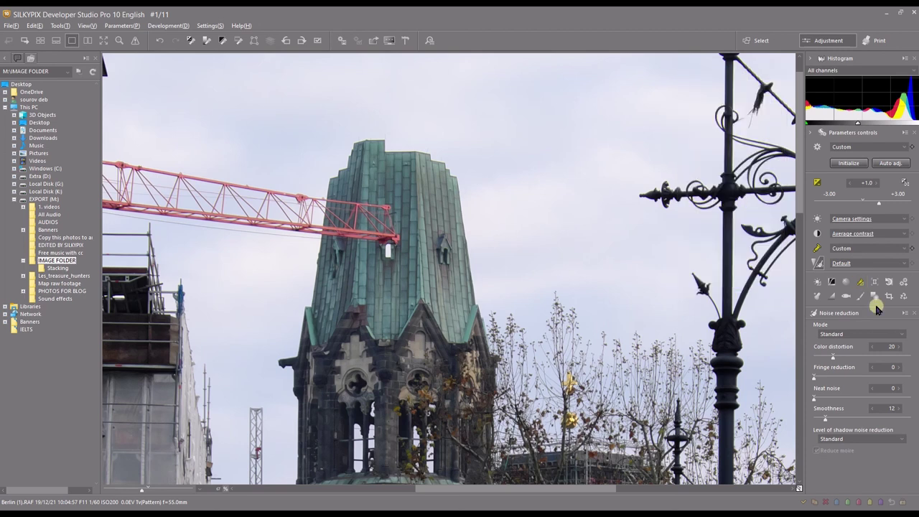